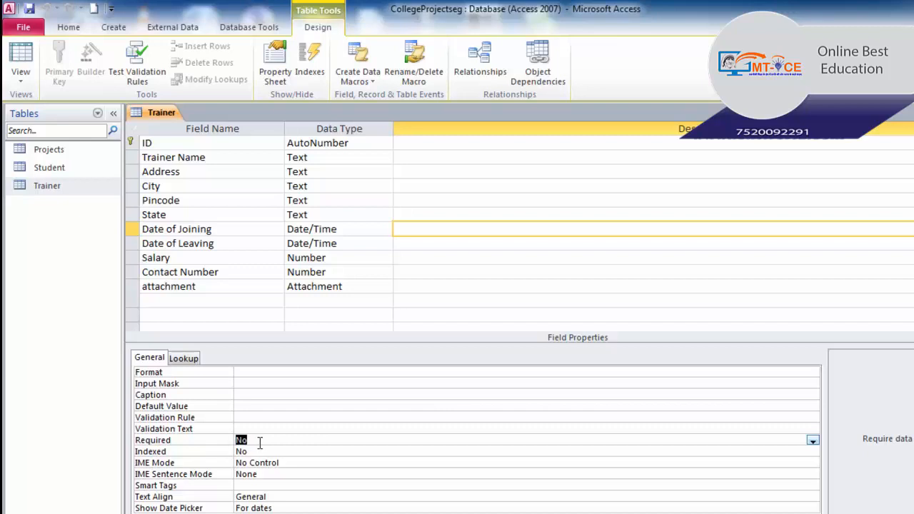
- Set the Required property of the Address field to Yes
left_click(140, 172)
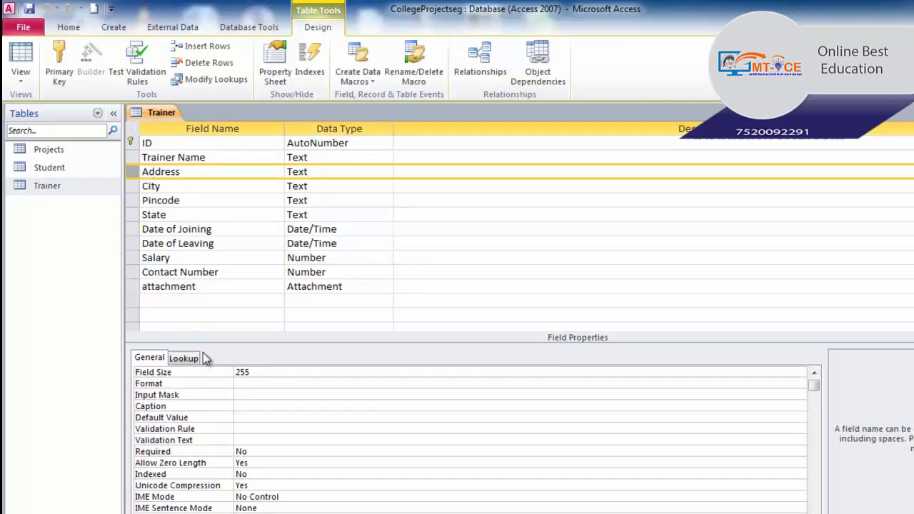
left_click(263, 456)
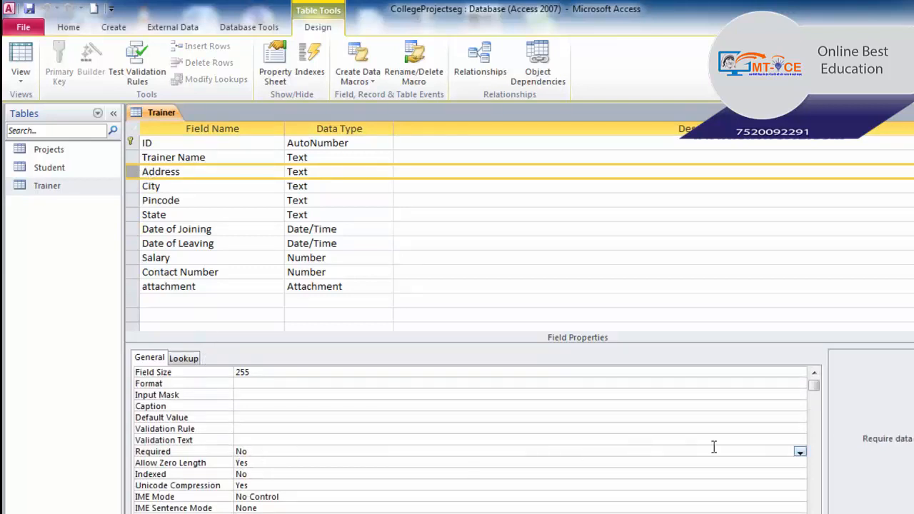
left_click(801, 453)
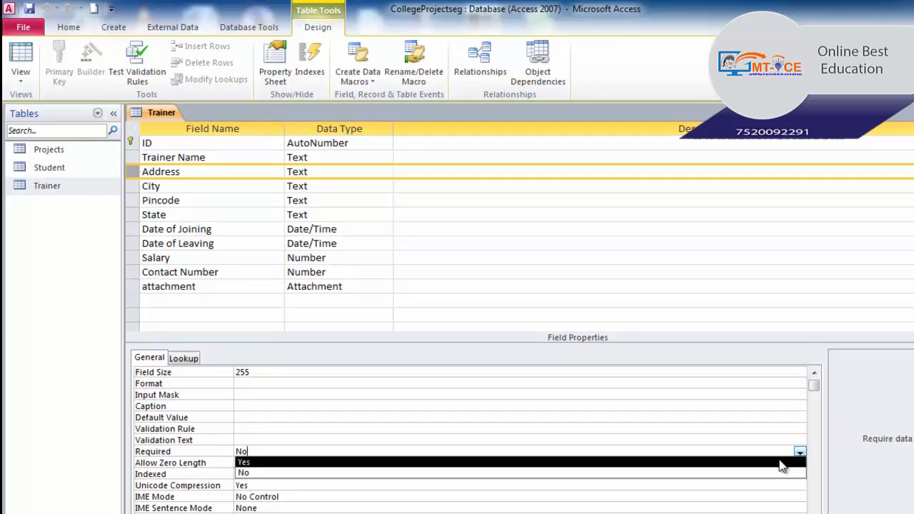
left_click(783, 463)
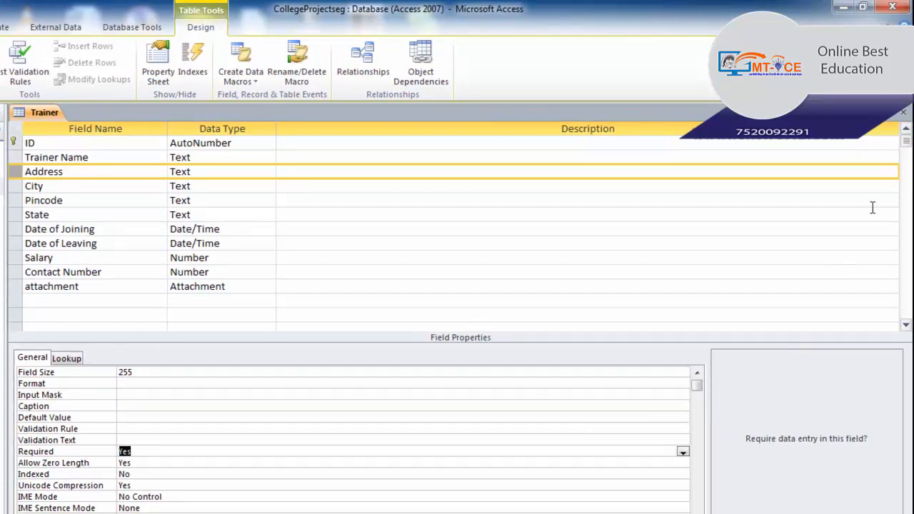
- Close the Trainer table, saving the design changes and testing existing data against the new rules
left_click(907, 117)
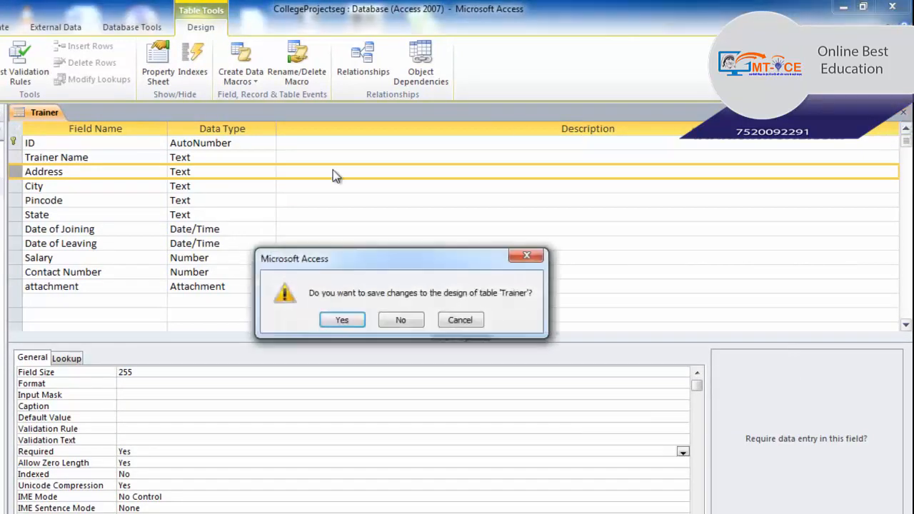
left_click(353, 323)
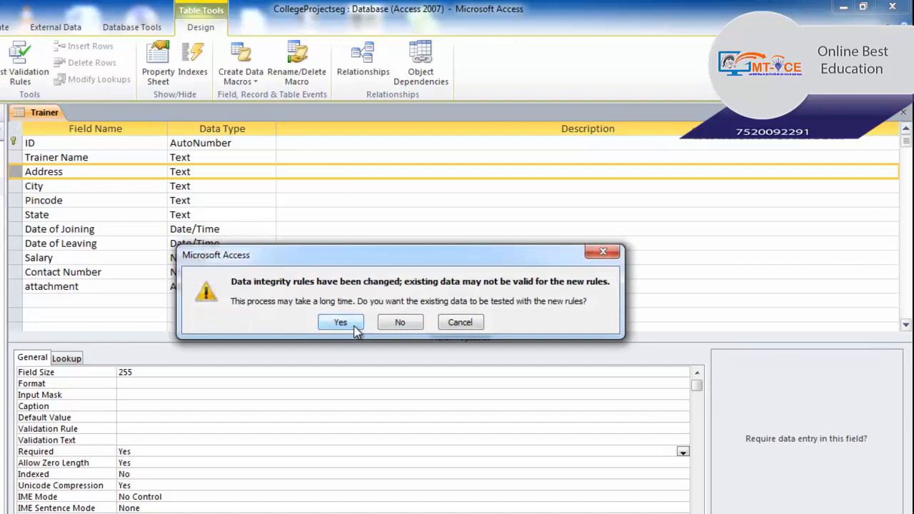
left_click(351, 324)
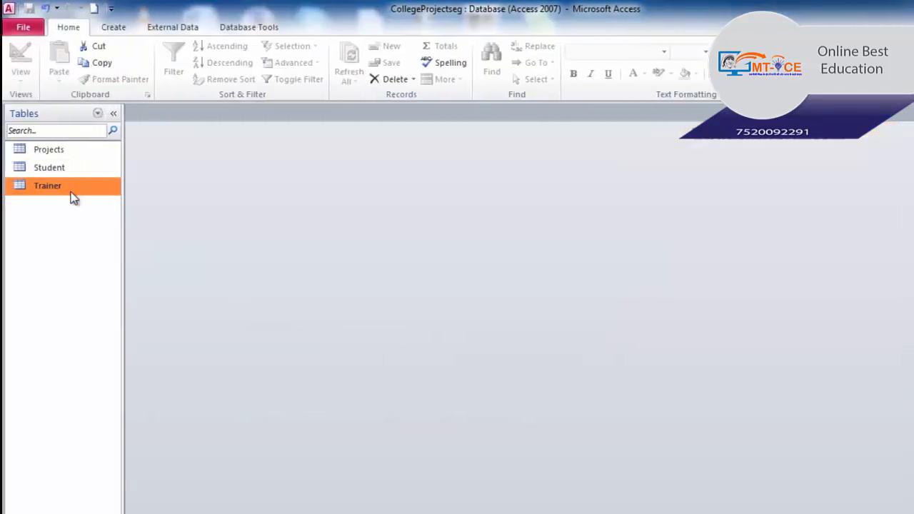
- Open the Trainer table for data entry and start a new record with the trainer's name
right_click(72, 189)
left_click(102, 202)
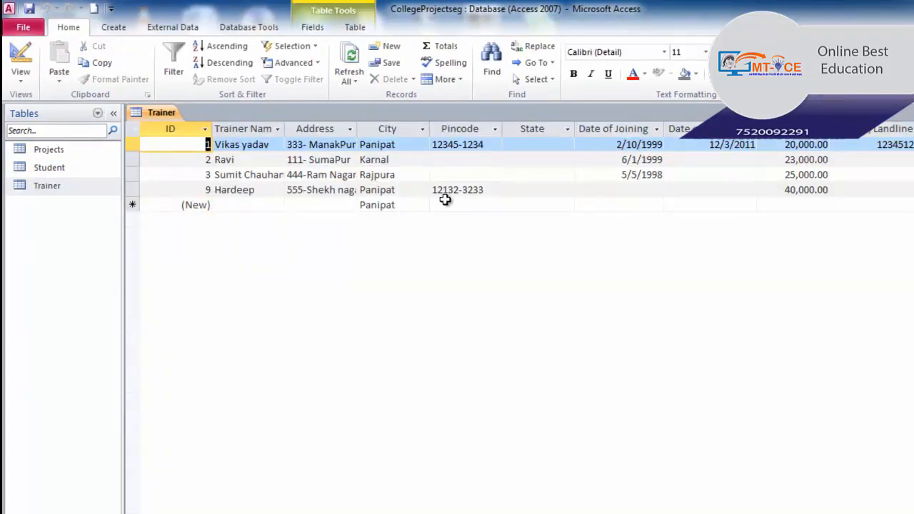
left_click(258, 204)
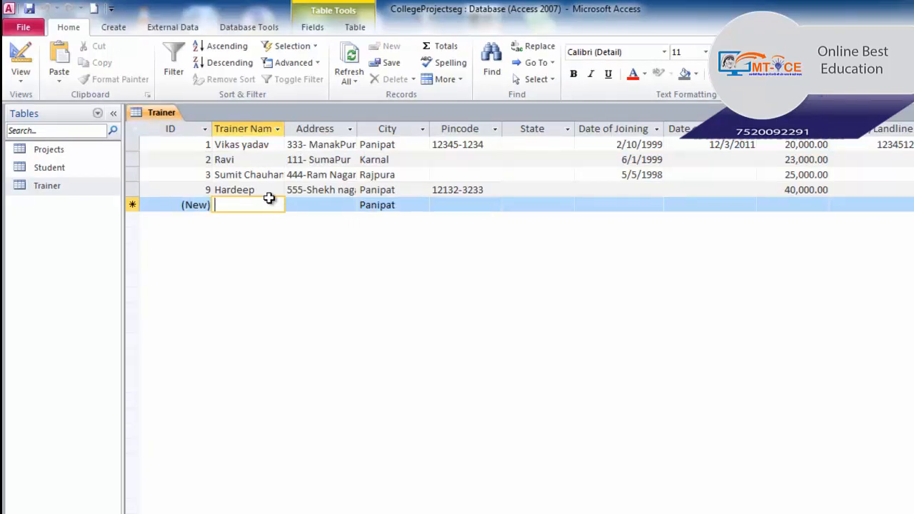
type("J")
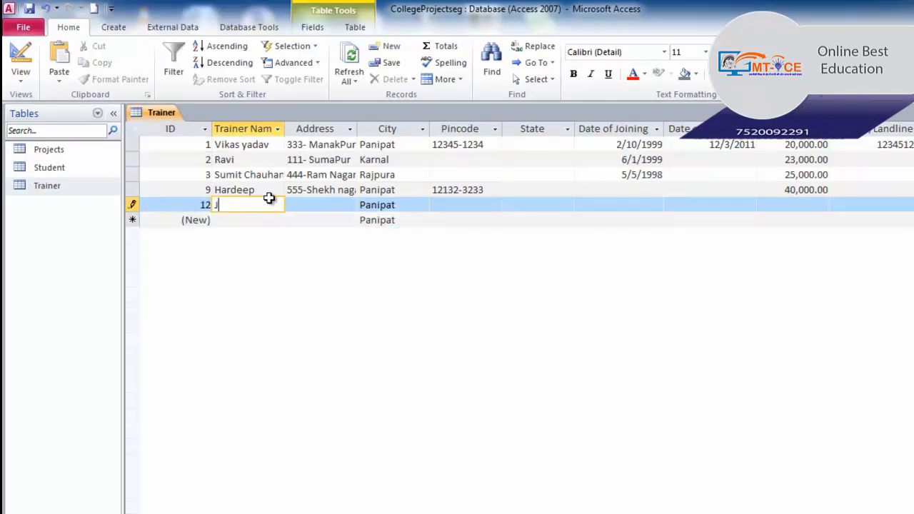
type("agmohan")
key("Tab")
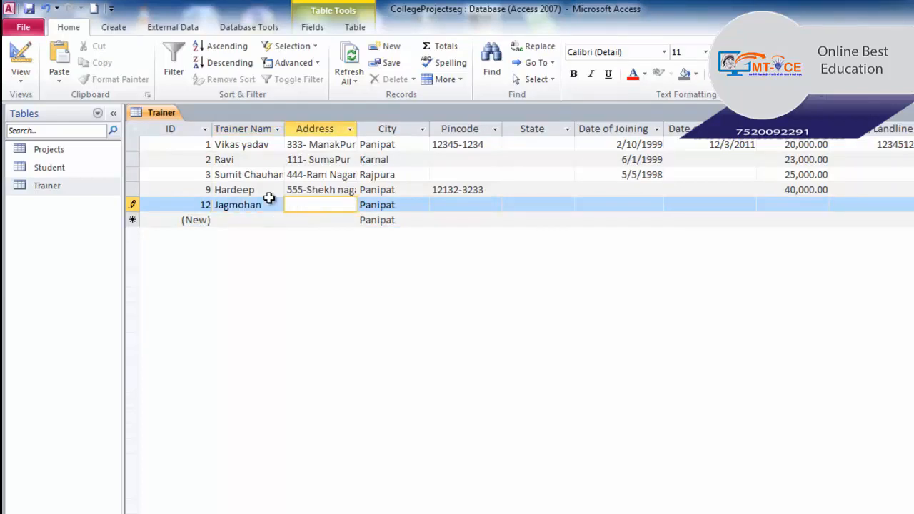
- Fill in the new record's pincode, leaving Address blank and City at its default
key("Tab")
key("Tab")
type("2")
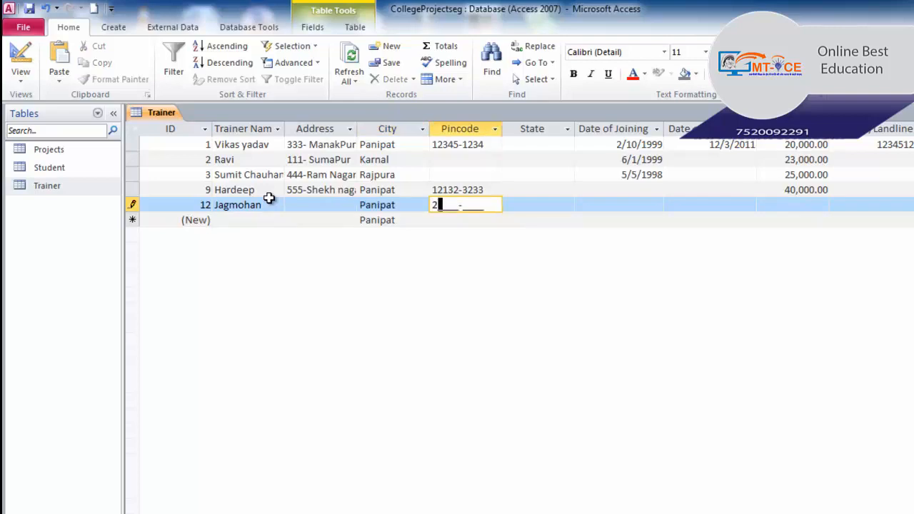
type("5411-5552")
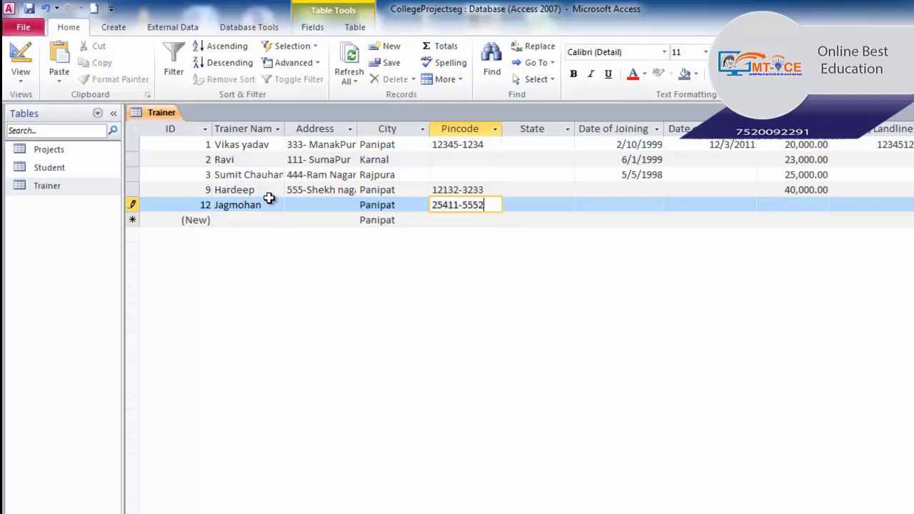
- Start the new record's State value with H and try to leave the record with Address empty
key("Tab")
type("hary")
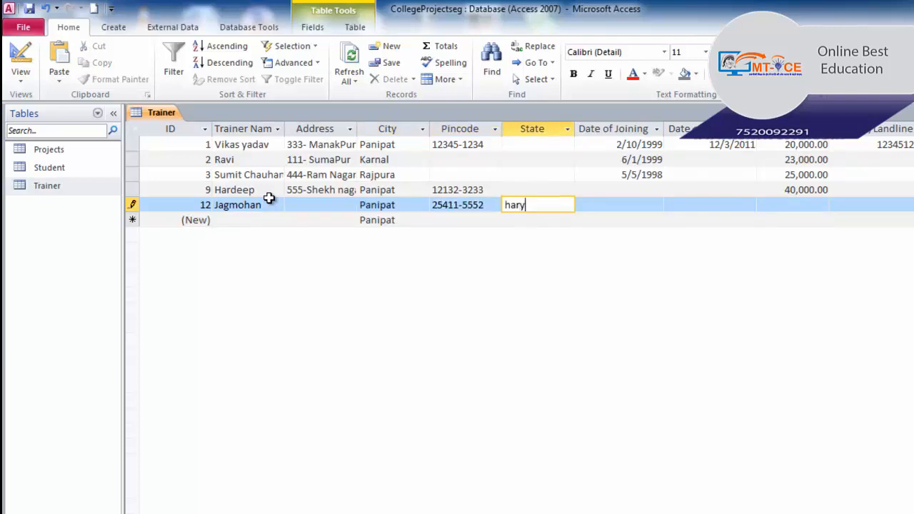
key("BackSpace")
key("BackSpace")
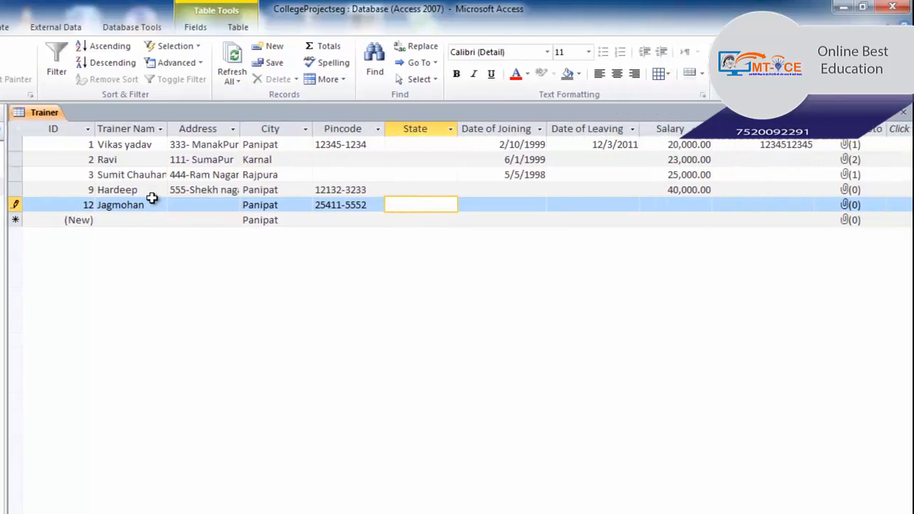
type("Hr")
key("BackSpace")
key("Down")
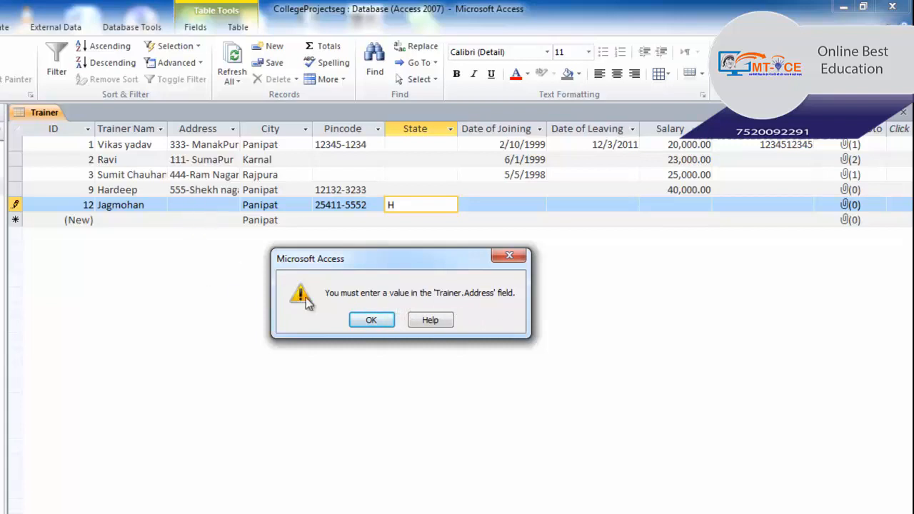
left_click(371, 320)
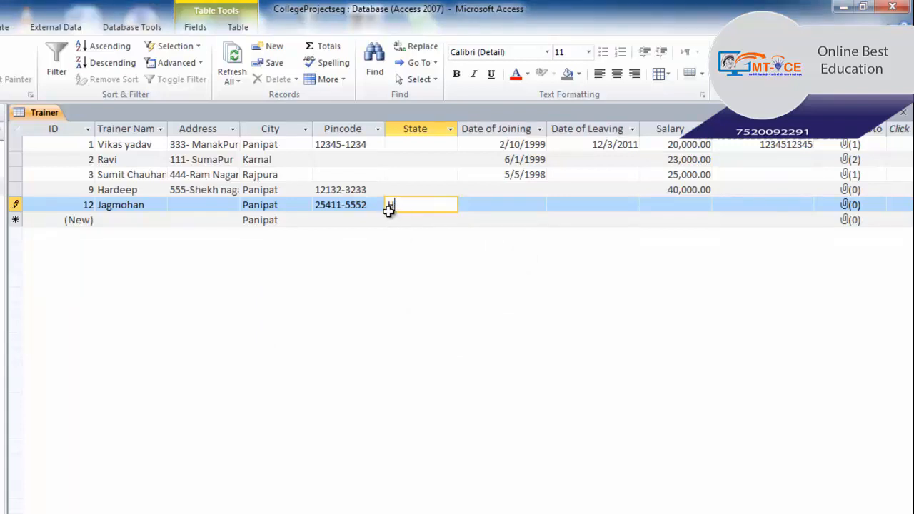
- Fill in the new trainer record with State Haryana, Date of Joining 2/2/1998 and Salary 35000
type("aryana")
key("Tab")
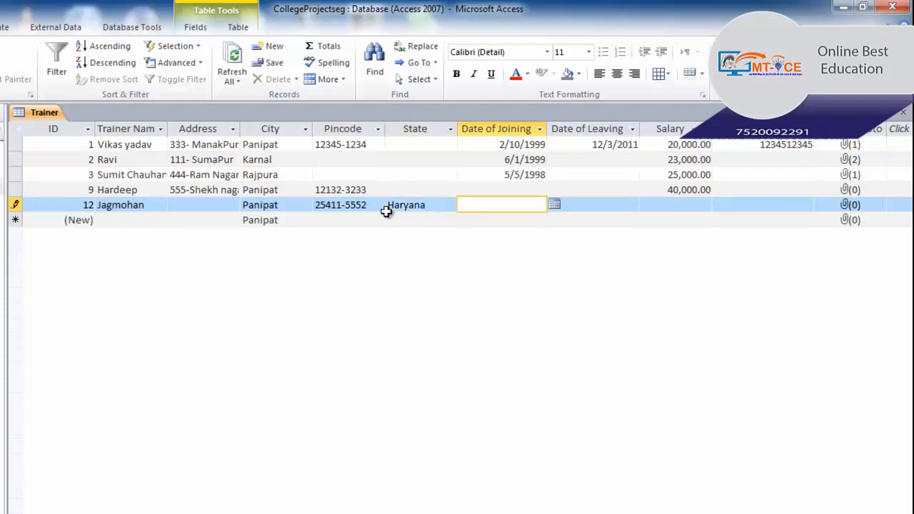
type("2/2/1998")
key("Tab")
key("Tab")
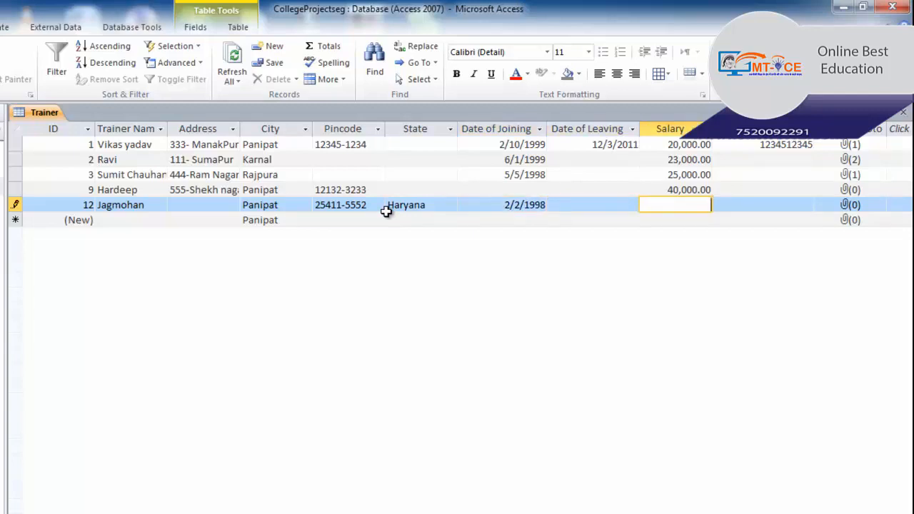
type("35000")
key("Tab")
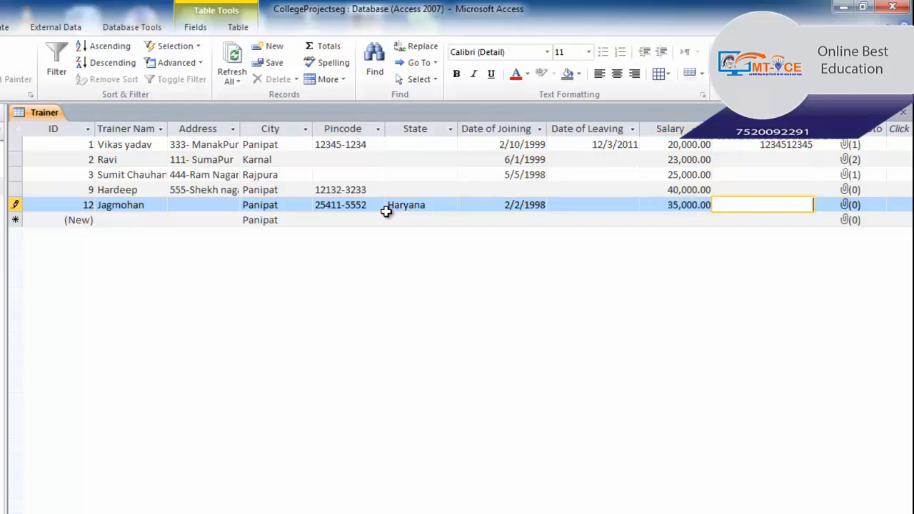
- Try to move past the end of the new trainer record while its Address is still empty
key("Tab")
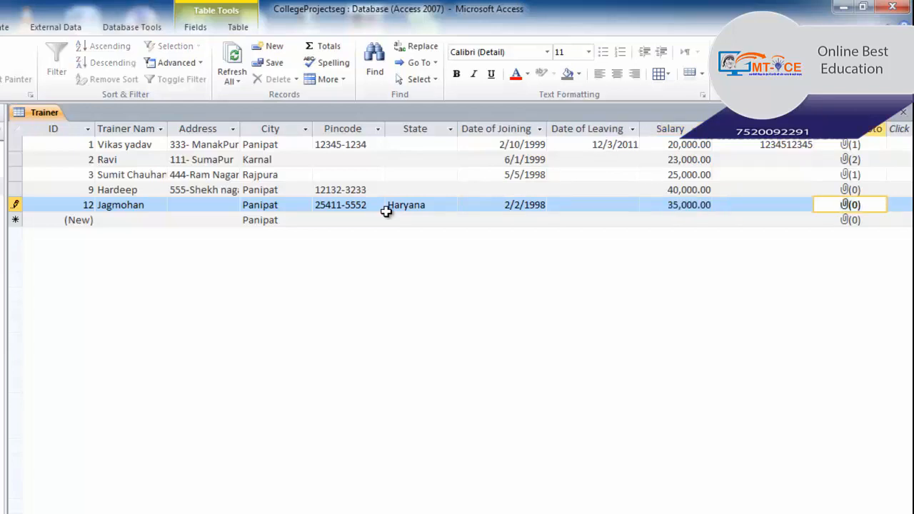
key("Tab")
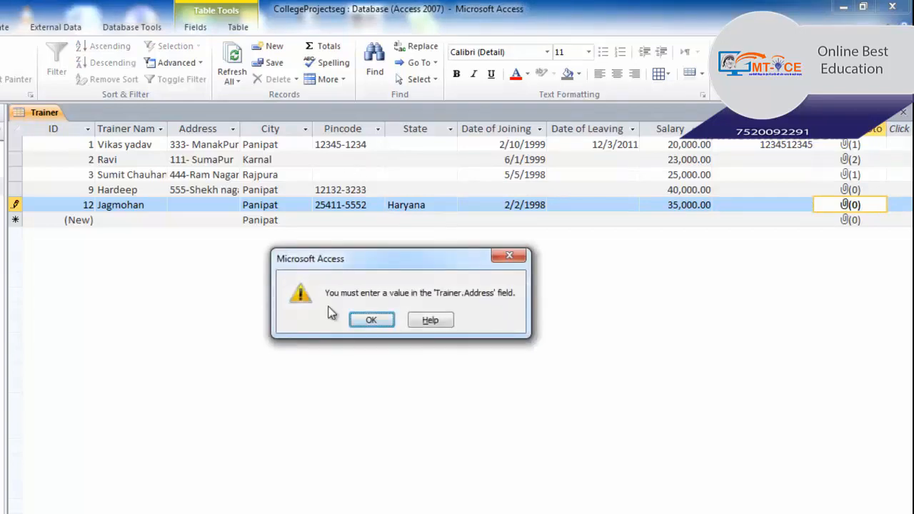
left_click(361, 320)
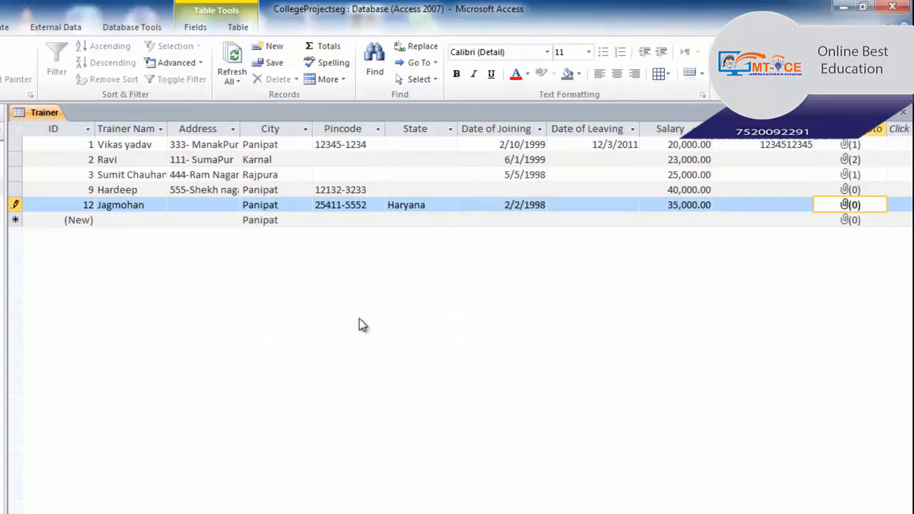
left_click(187, 204)
left_click(865, 204)
key("Down")
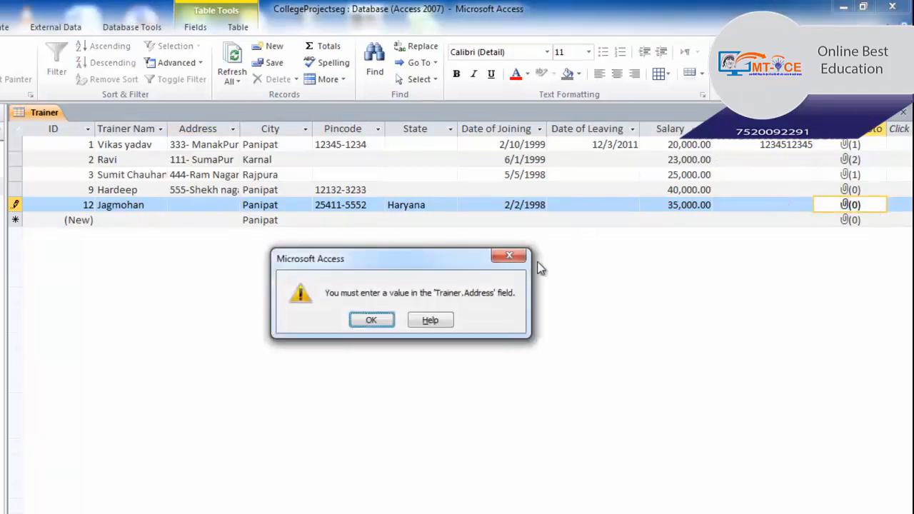
left_click(370, 321)
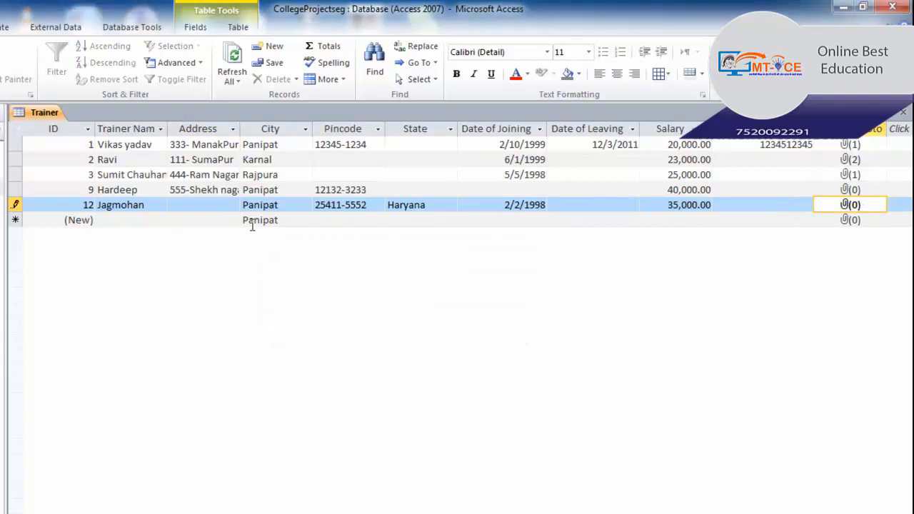
- Enter the trainer's postal address in the Address field of the new record
left_click(203, 204)
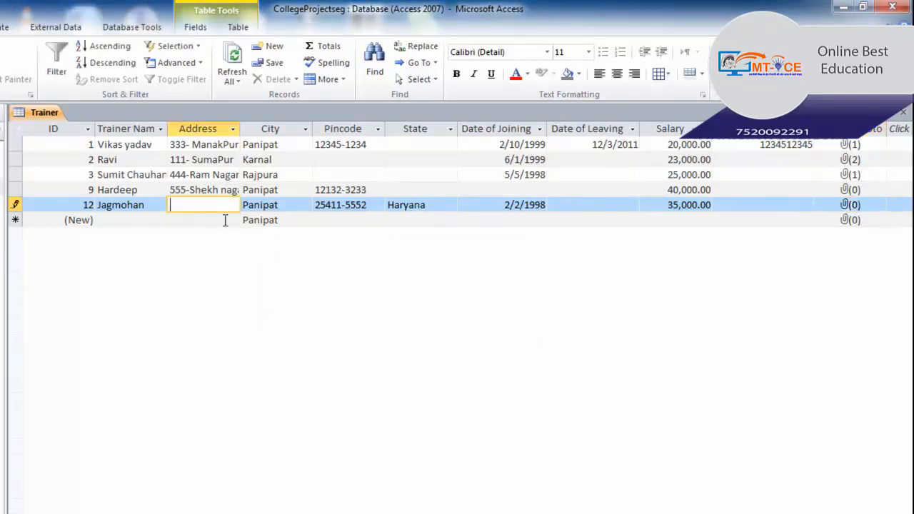
type("222-Ram Ng")
key("BackSpace")
type("agar")
left_click(435, 212)
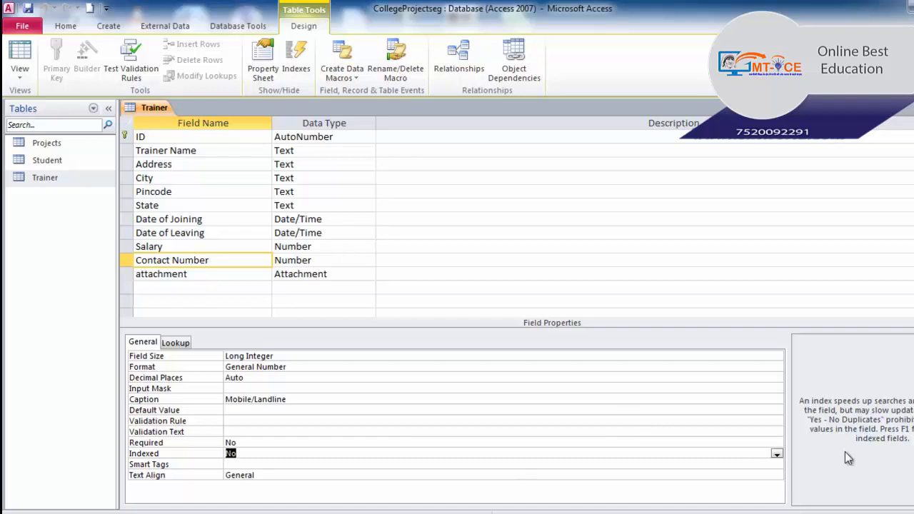
- Set the Indexed property of the Contact Number field to Yes (No Duplicates)
left_click(776, 454)
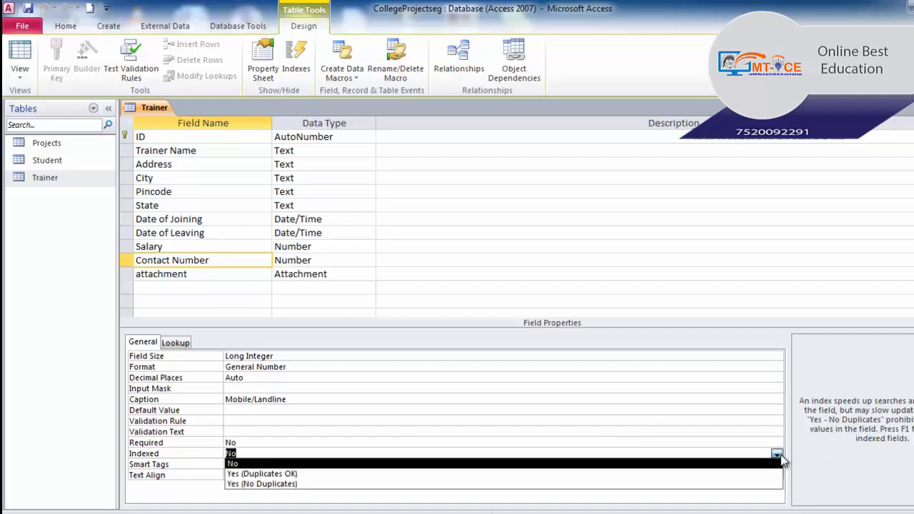
left_click(258, 477)
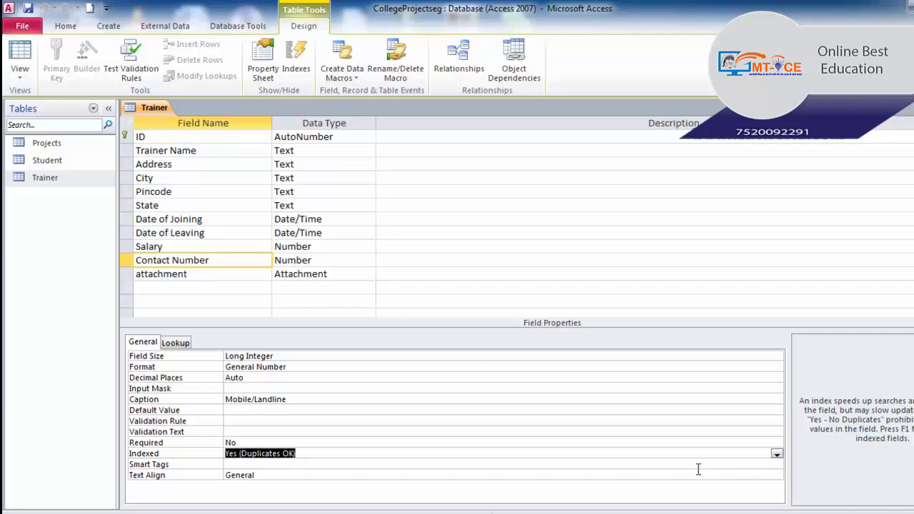
left_click(777, 454)
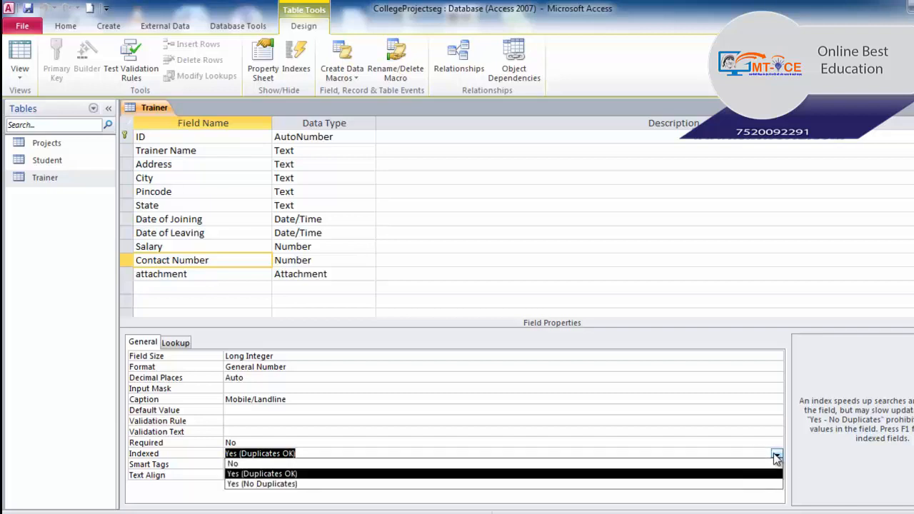
left_click(293, 485)
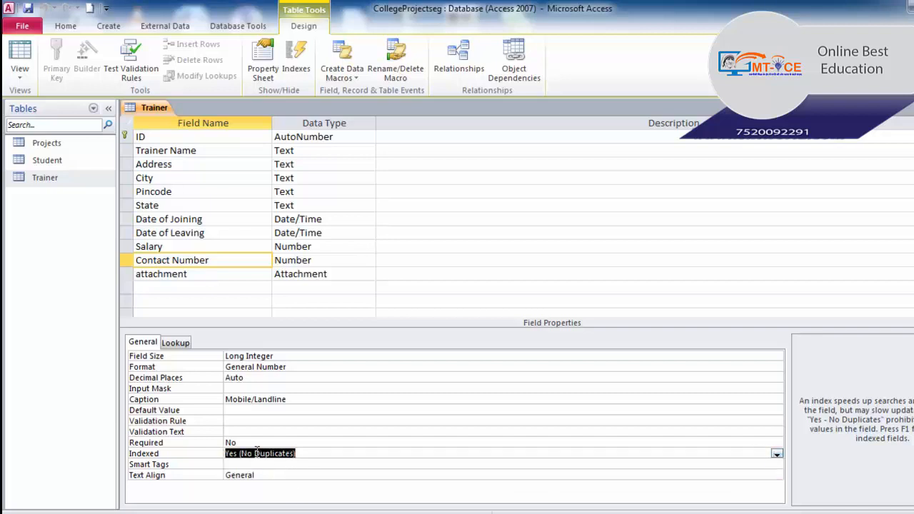
left_click(303, 456)
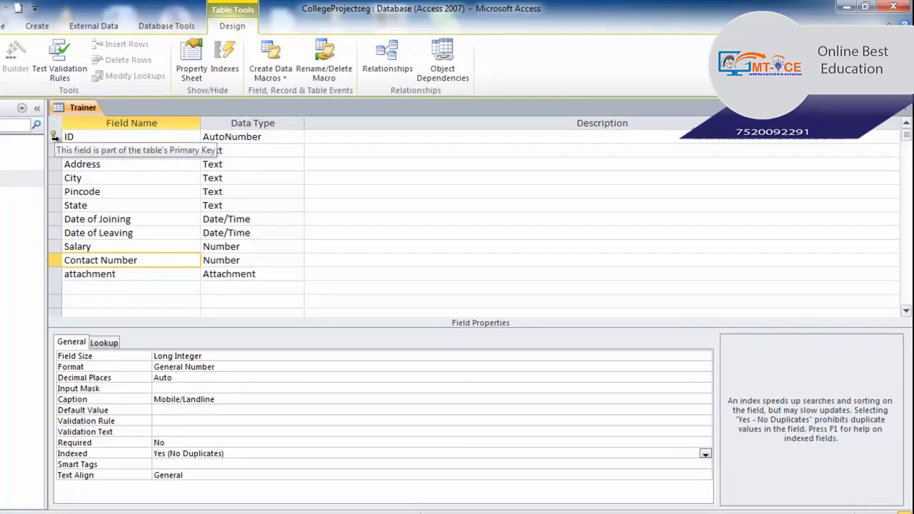
- Examine the ID primary key's Indexed property and compare it with the Contact Number field
left_click(54, 137)
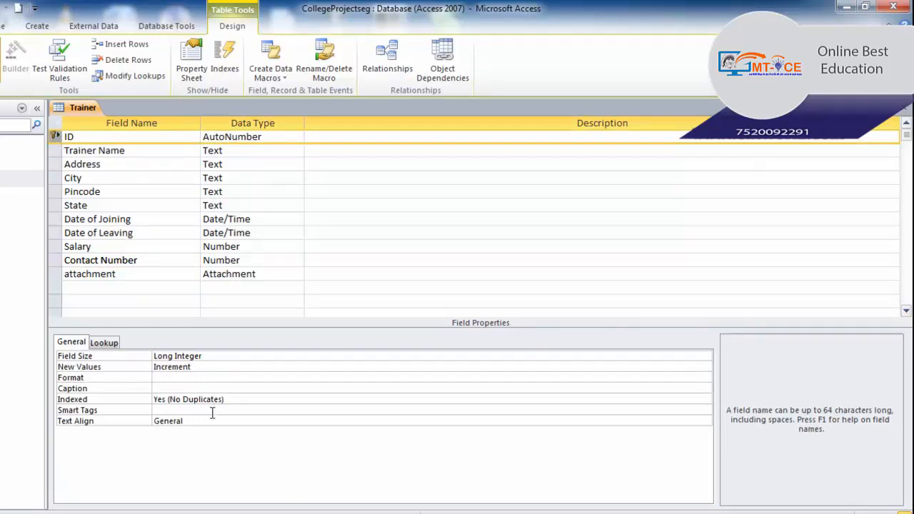
left_click_drag(231, 400, 137, 398)
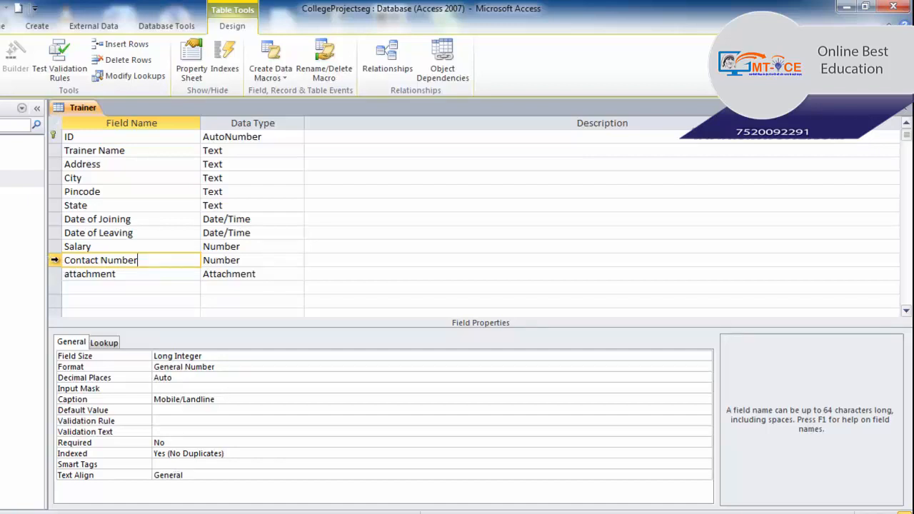
left_click(57, 260)
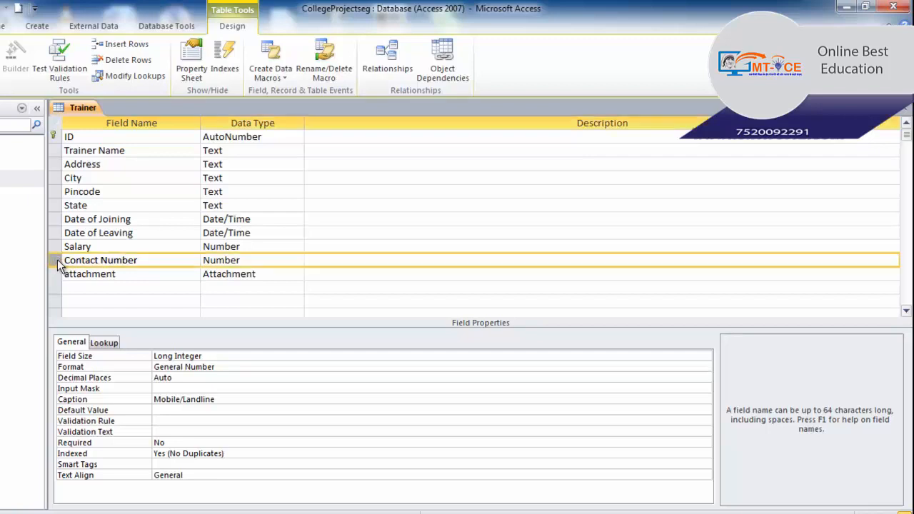
- Add the Telephone Number action tag to the Contact Number field's Smart Tags property and save the Trainer table design
left_click(178, 465)
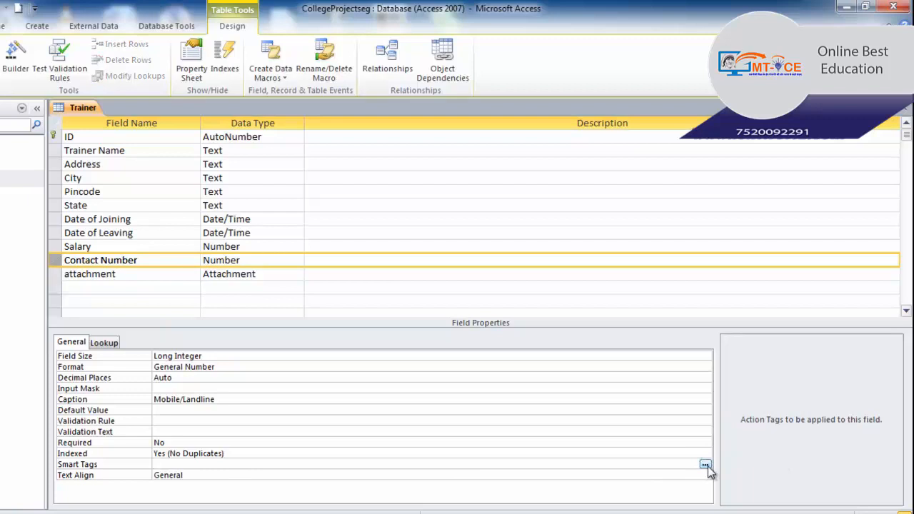
left_click(705, 465)
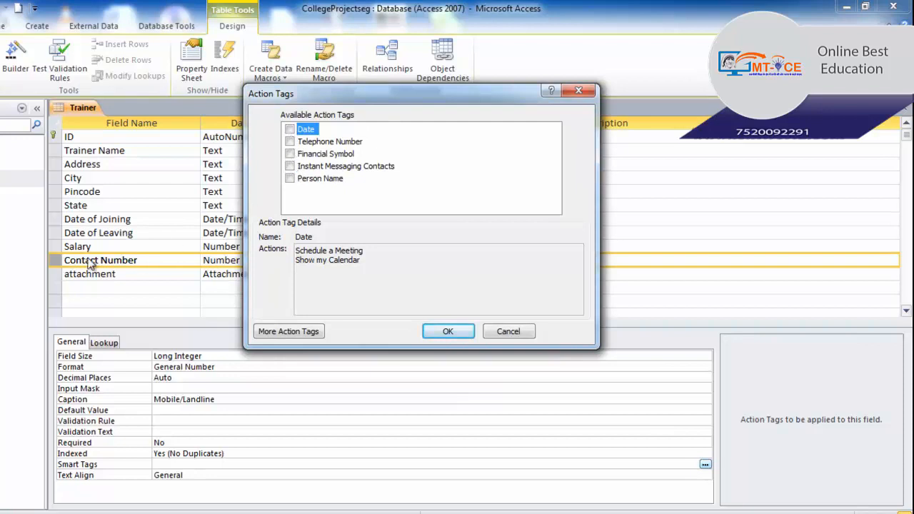
left_click(290, 141)
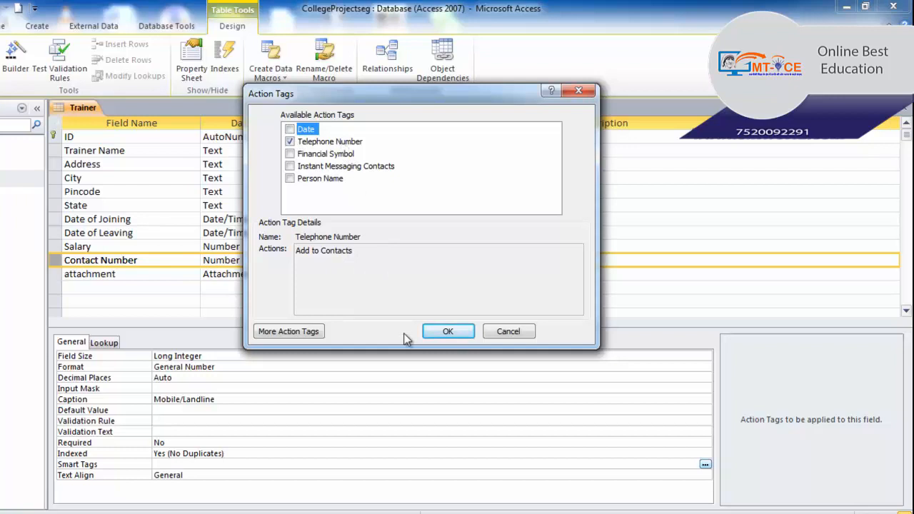
left_click(446, 336)
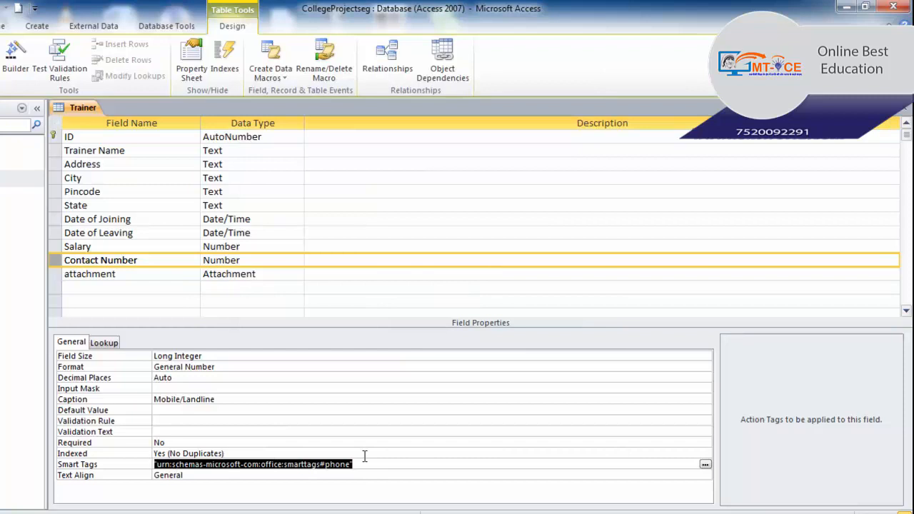
left_click(906, 107)
left_click(367, 306)
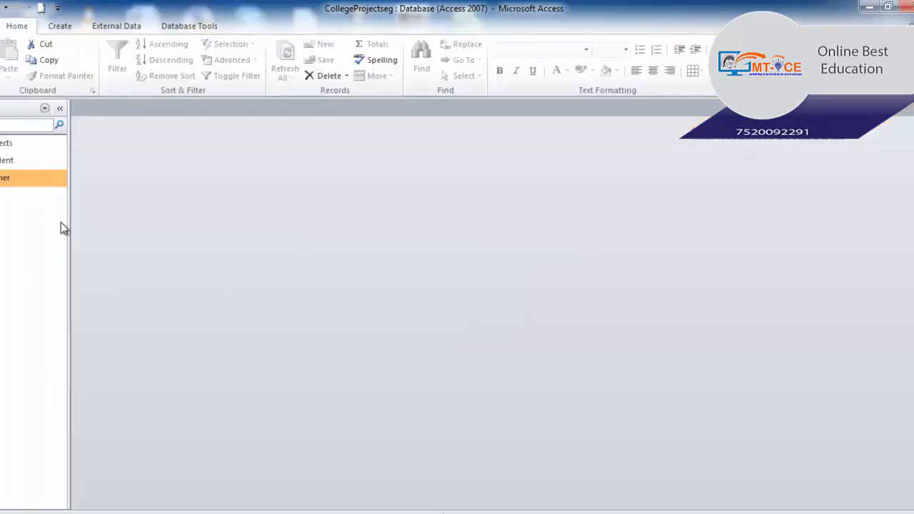
- Open the Trainer table's records and show the smart tag actions for the first trainer's contact number
double_click(81, 178)
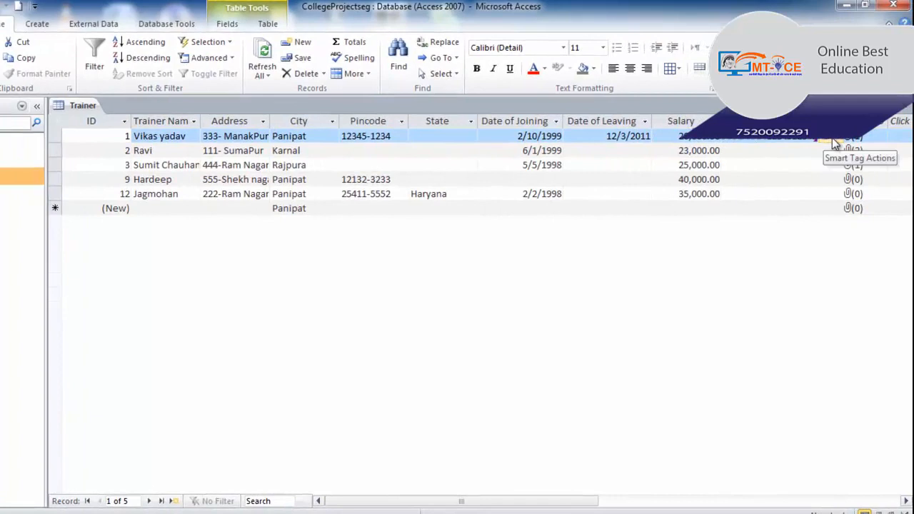
left_click(832, 138)
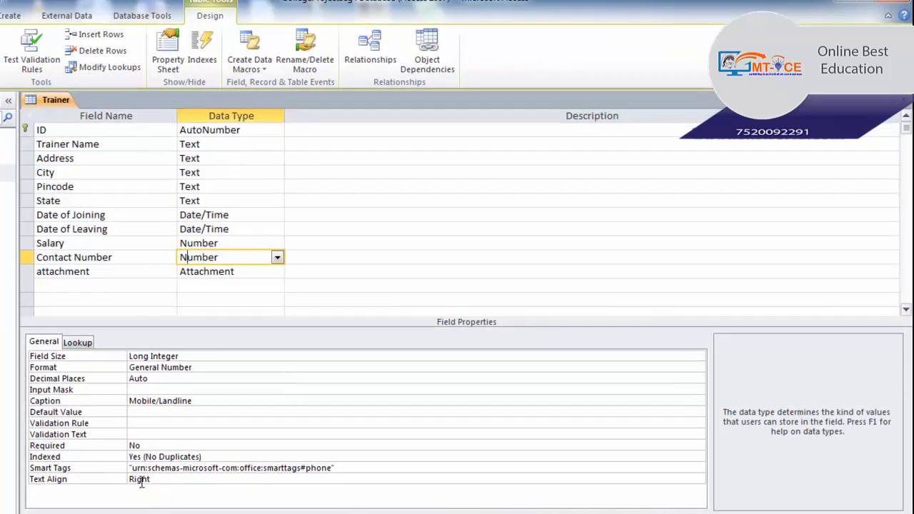
- Set the Text Align property of the Contact Number field to Center and save the table design
left_click(181, 483)
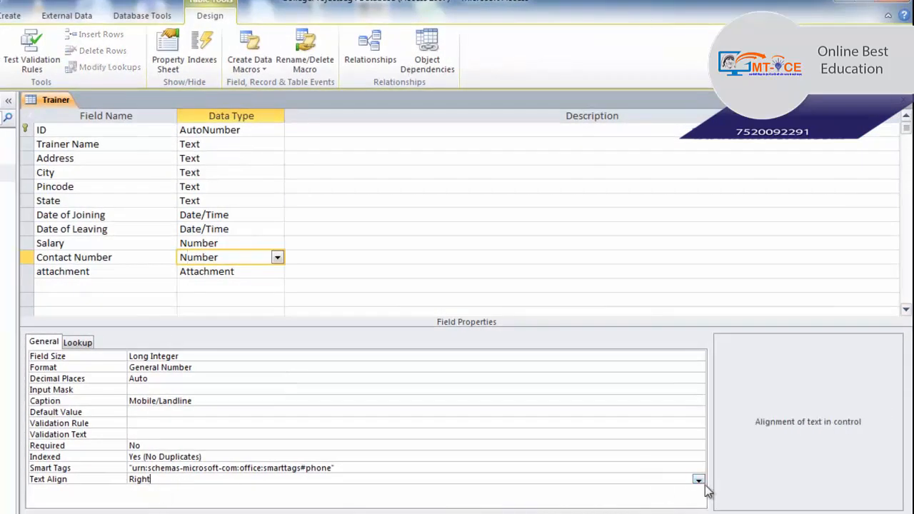
left_click(697, 481)
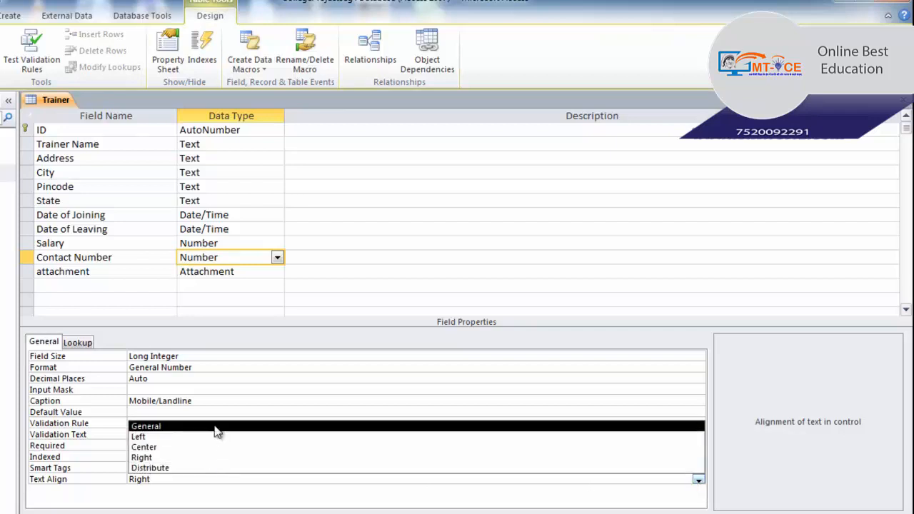
left_click(212, 452)
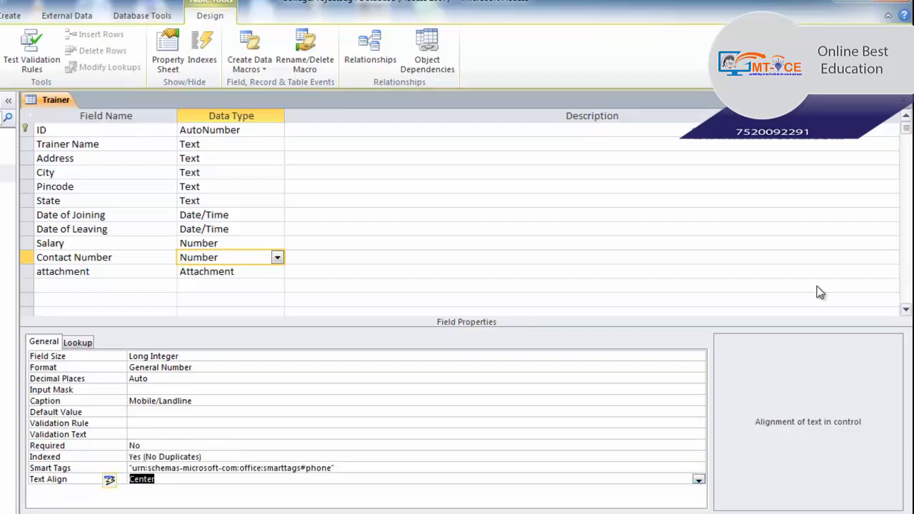
left_click(906, 100)
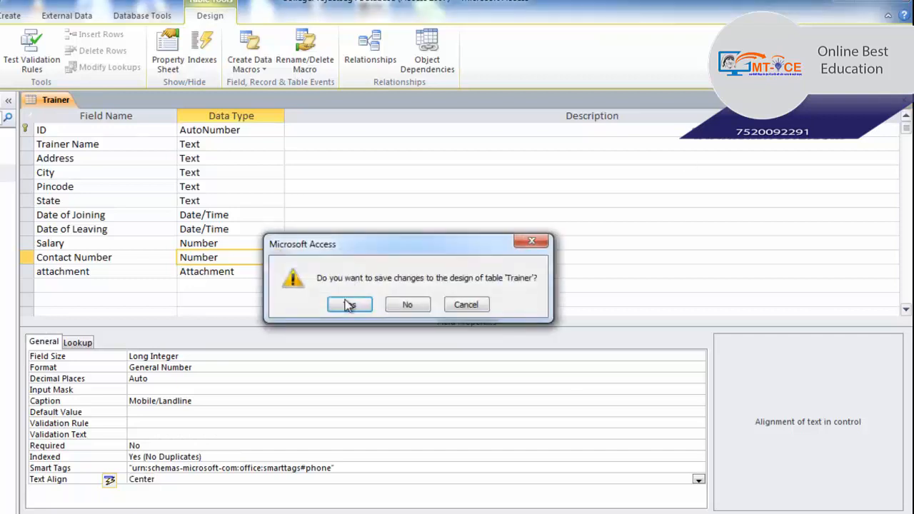
left_click(351, 303)
- Open the Trainer records, try right and left alignment on the contact number column, and return it to center
double_click(42, 175)
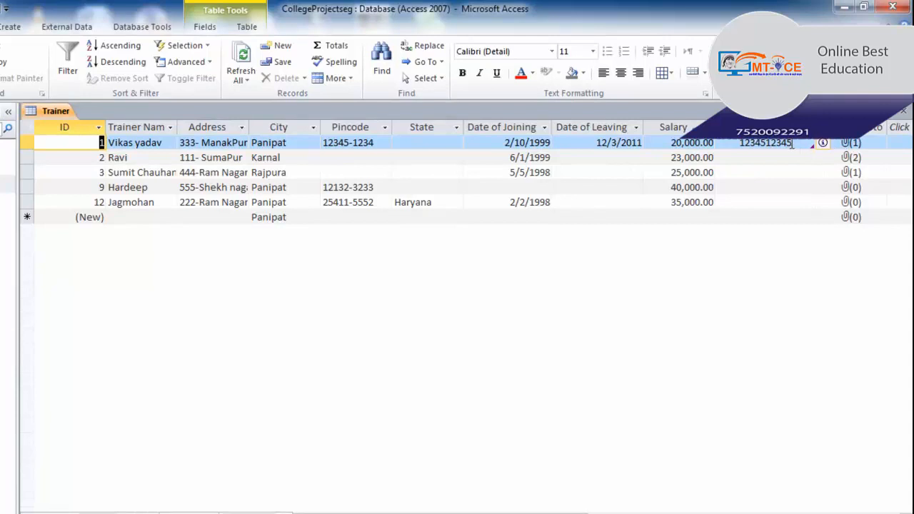
left_click_drag(791, 145, 724, 144)
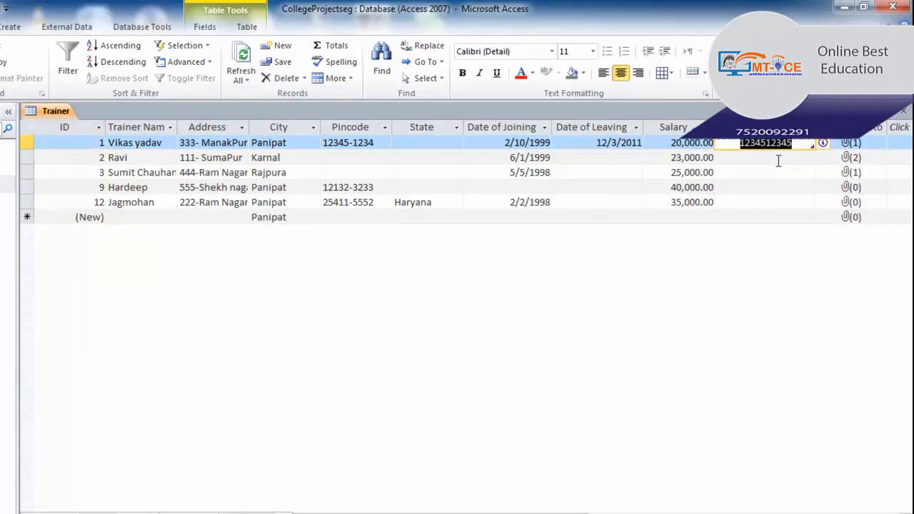
left_click(637, 74)
left_click(606, 78)
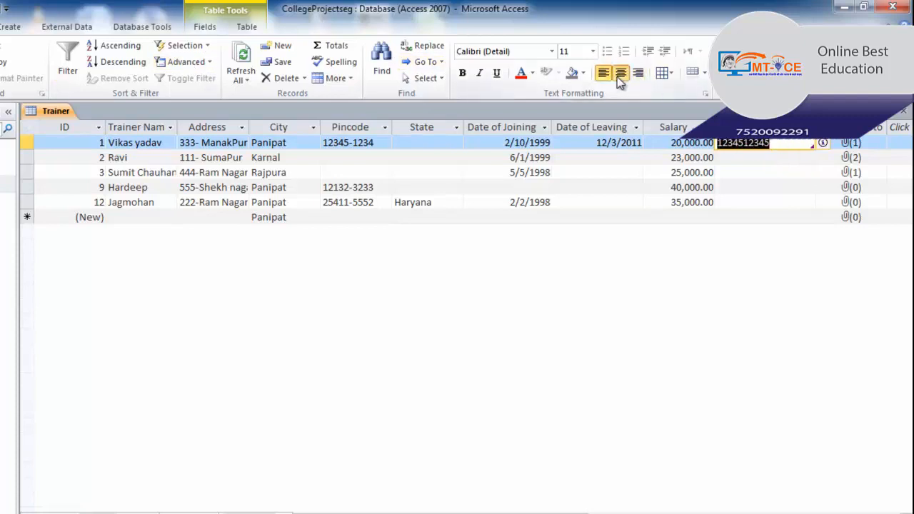
left_click(621, 74)
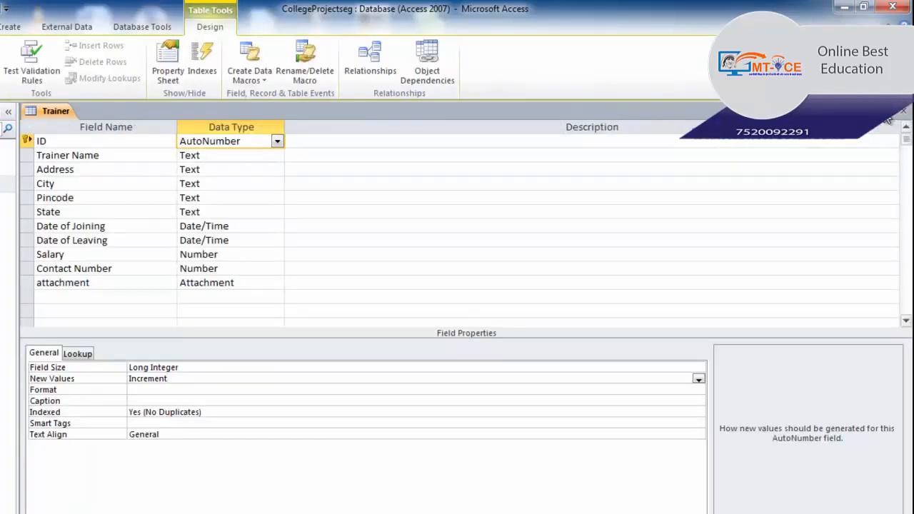
- Set the New Values property of the ID field to Random and accept the data type change
left_click(28, 141)
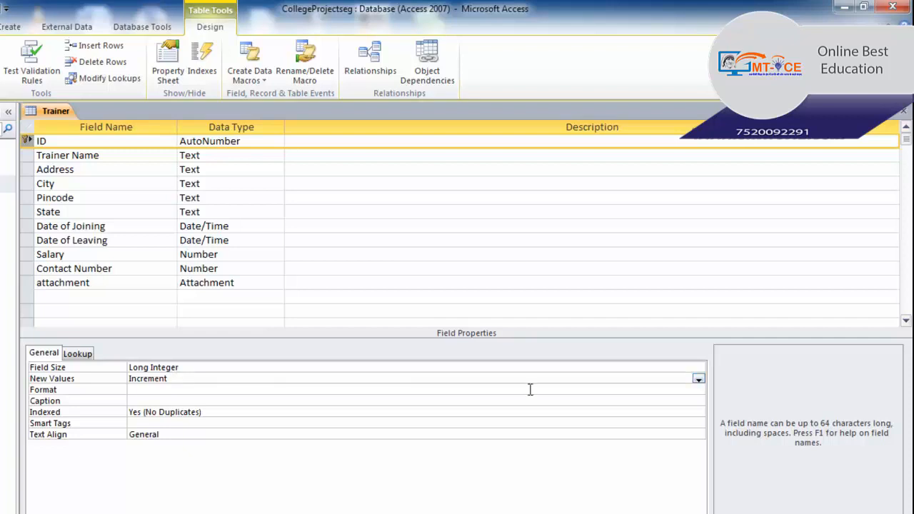
left_click(700, 380)
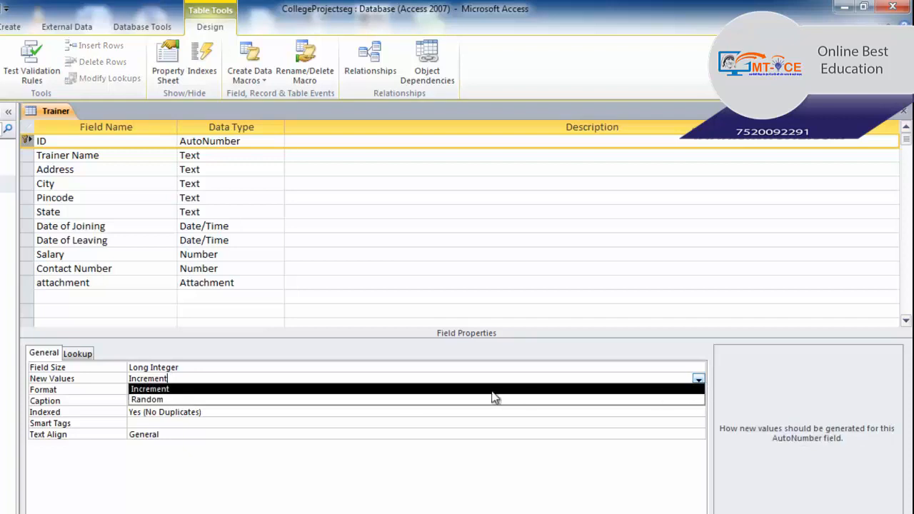
left_click(362, 400)
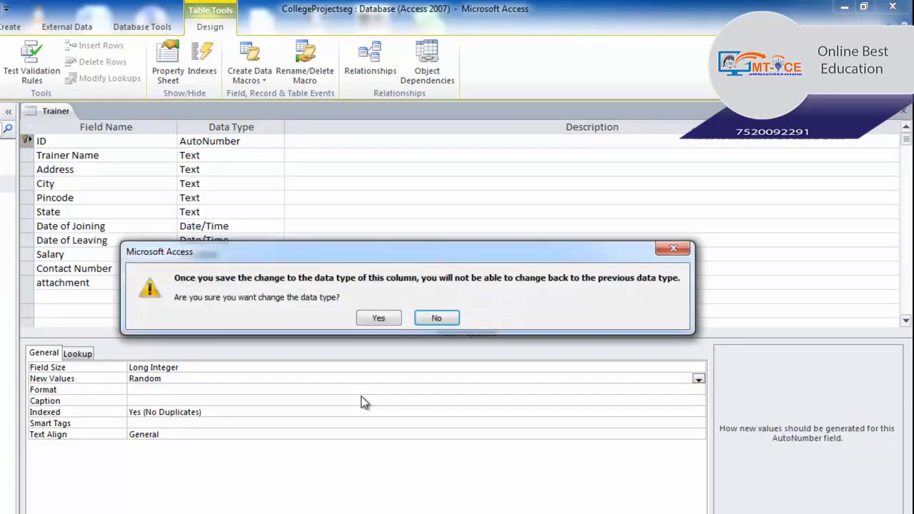
left_click(392, 320)
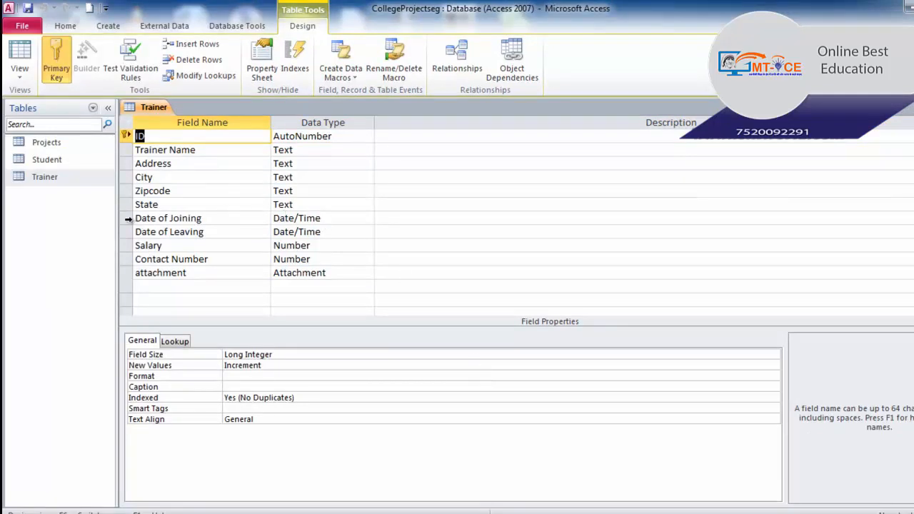
- Set the Format property of the Date of Joining field to Long Date
left_click(129, 218)
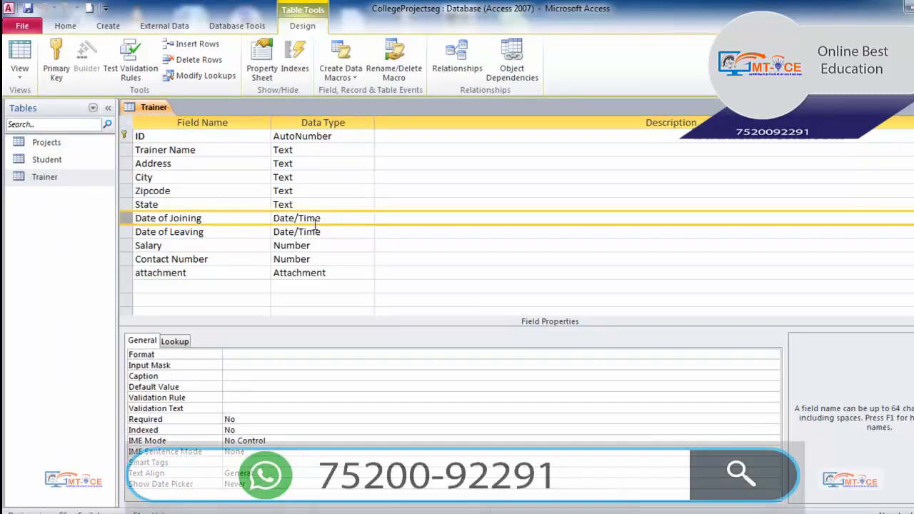
left_click(227, 357)
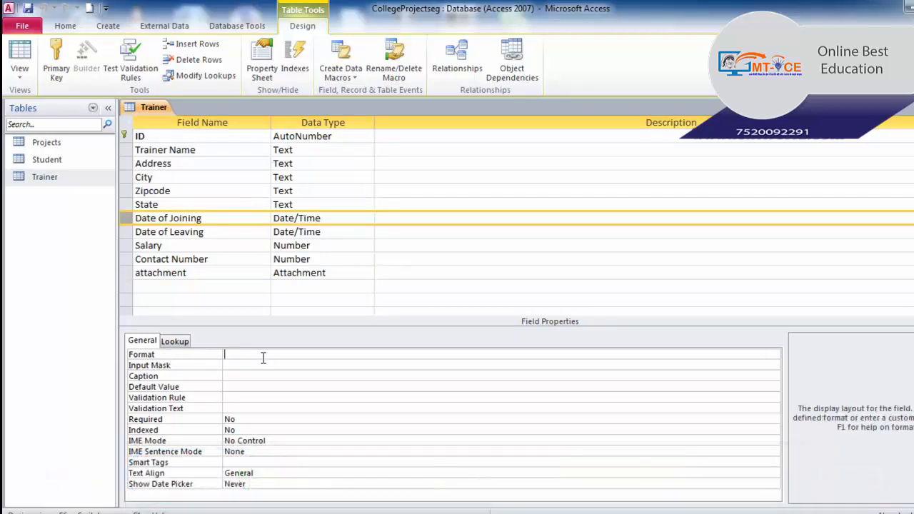
left_click(774, 355)
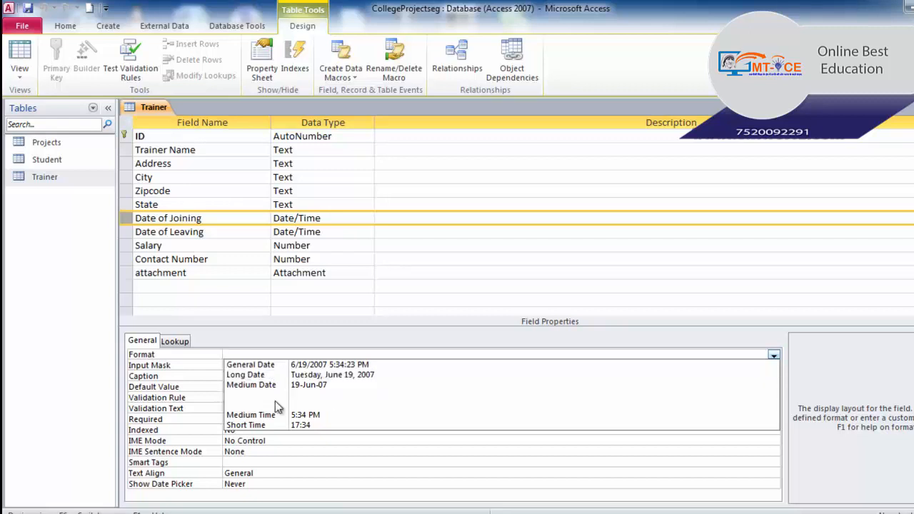
left_click(309, 375)
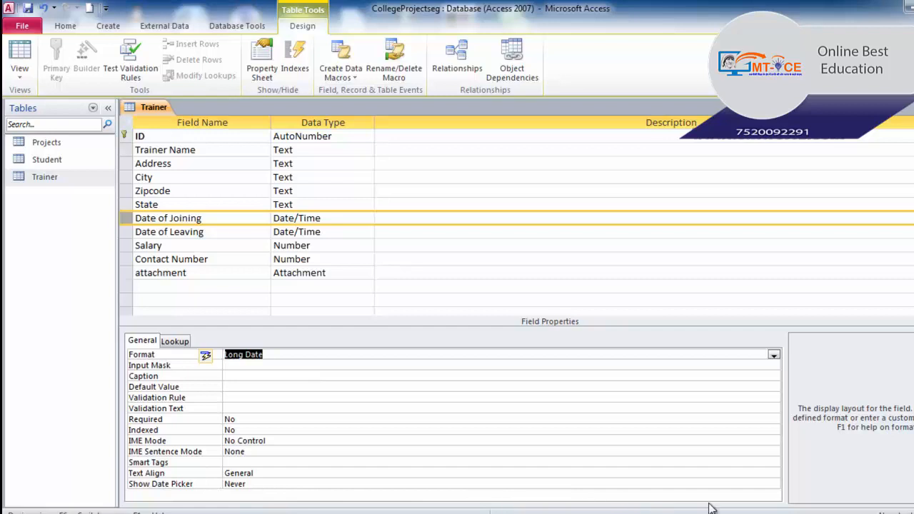
- Set the Show Date Picker property of the Date of Joining field to For dates
left_click(369, 485)
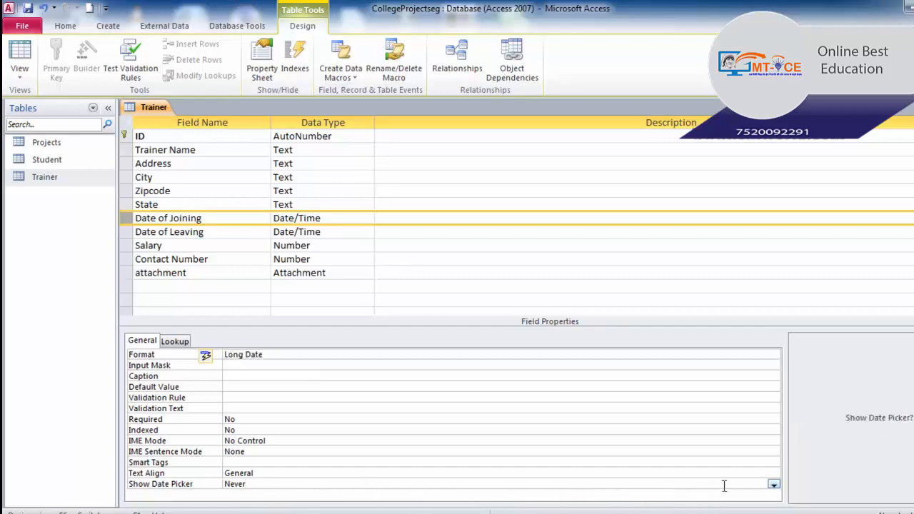
left_click(774, 484)
left_click(270, 503)
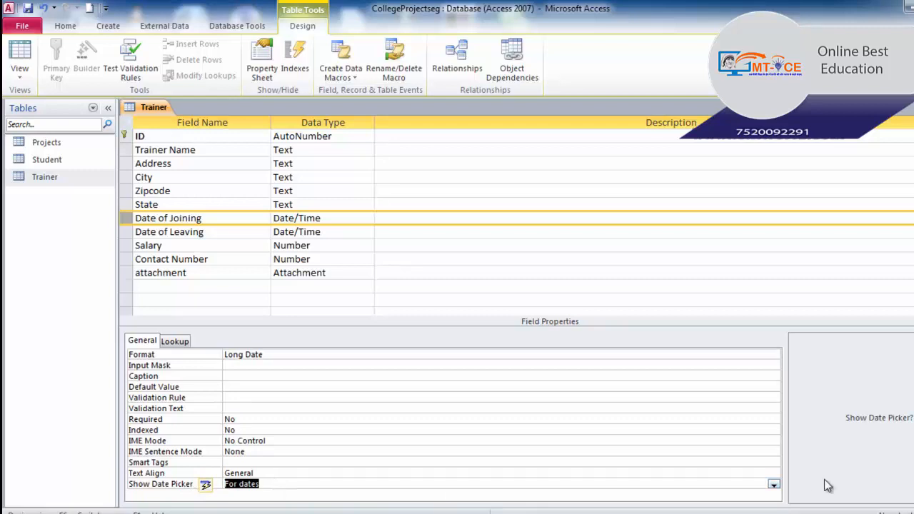
- Set the Show Date Picker property of Date of Joining to Never and save the Trainer table design
left_click(774, 484)
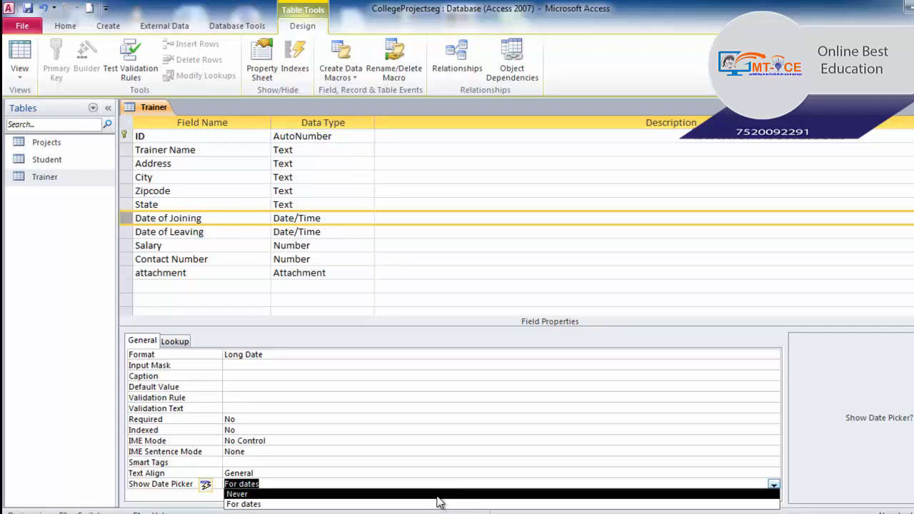
left_click(437, 495)
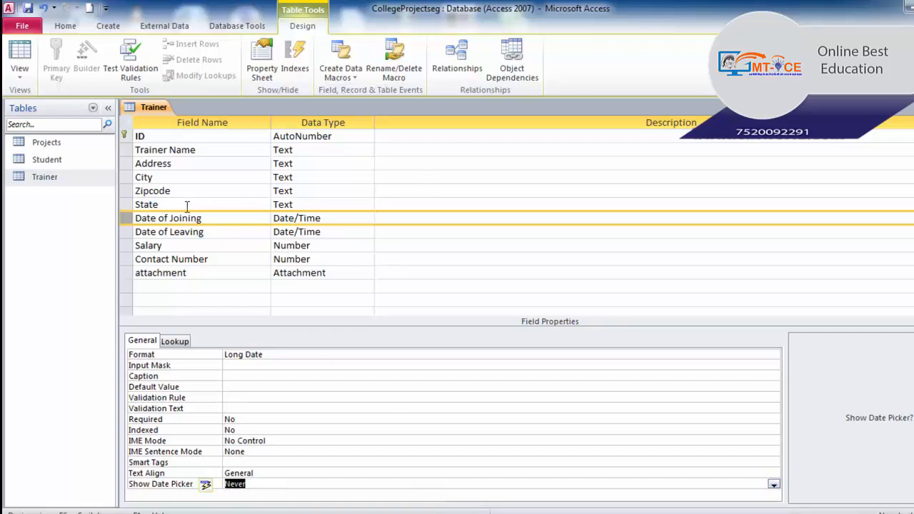
left_click(911, 107)
left_click(436, 305)
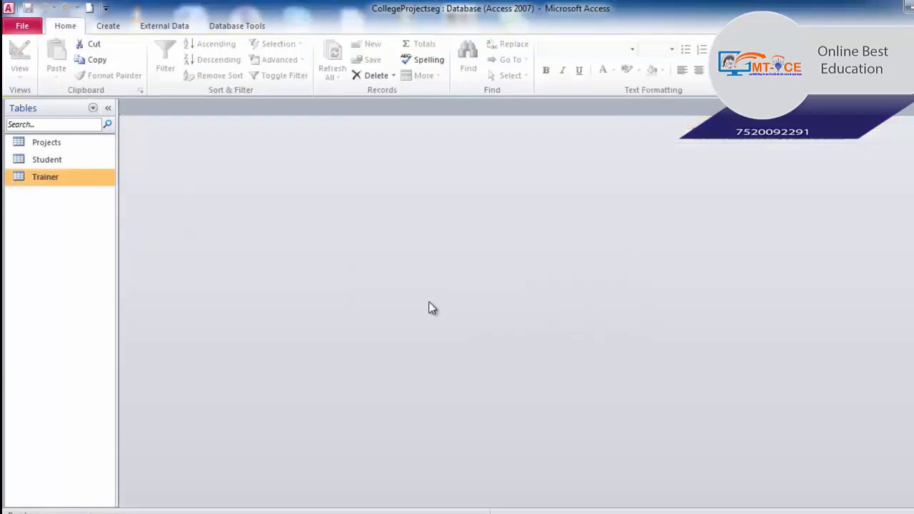
- Open the Trainer table's records and widen the Date of Joining column enough to fit the long dates
double_click(53, 178)
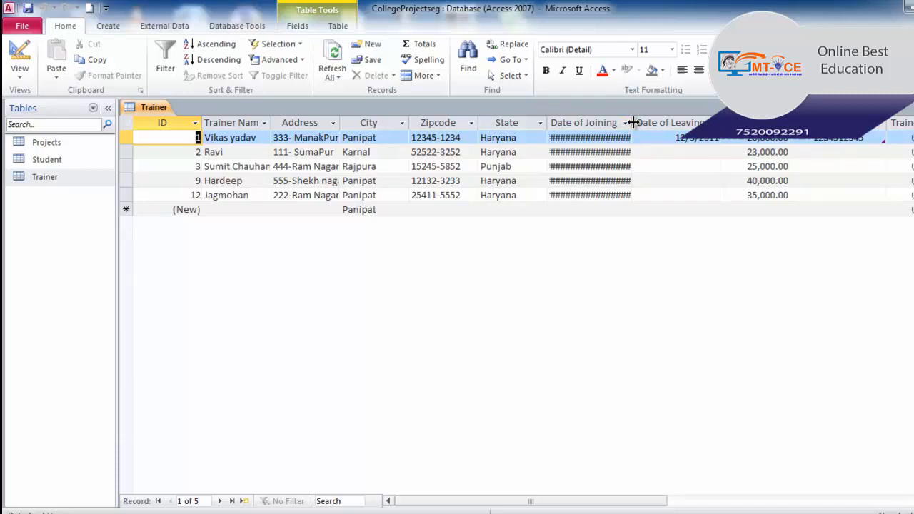
left_click_drag(633, 122, 702, 117)
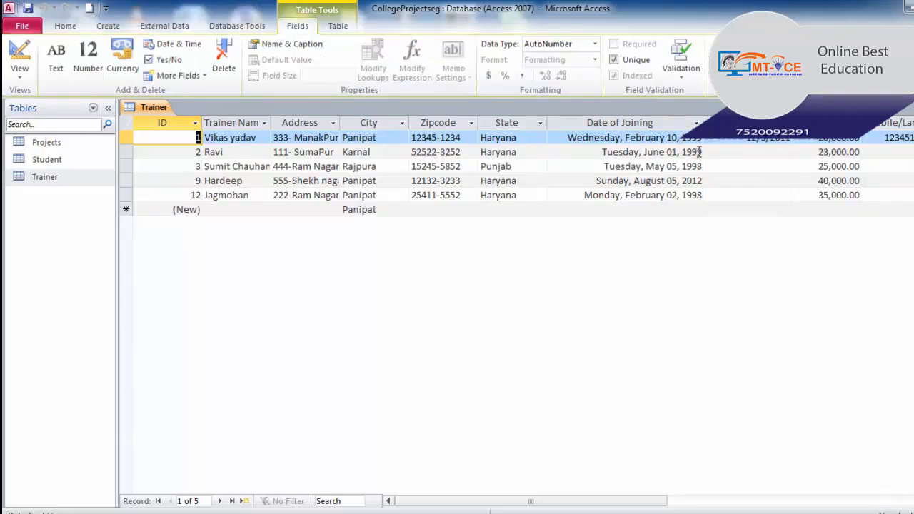
- Compare the date picker availability of the Date of Leaving and Date of Joining fields in the first record
left_click(786, 142)
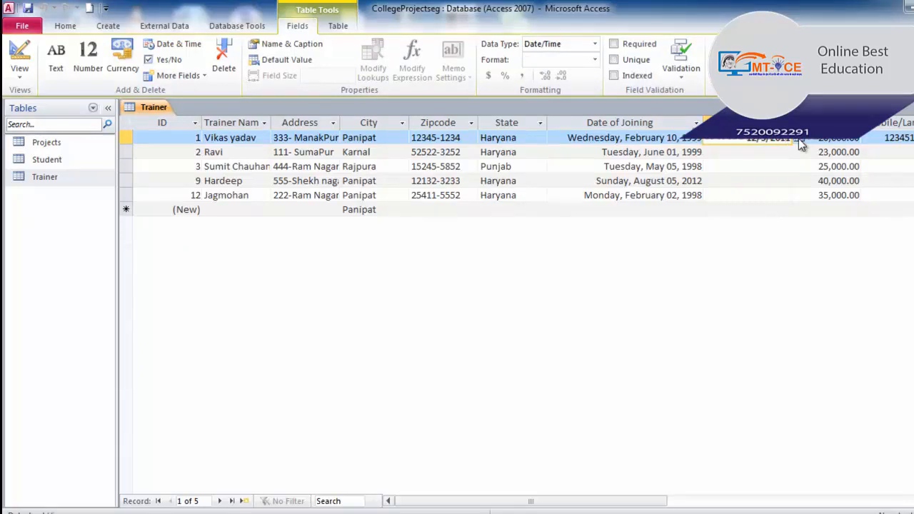
left_click(800, 140)
left_click(645, 230)
left_click(703, 140)
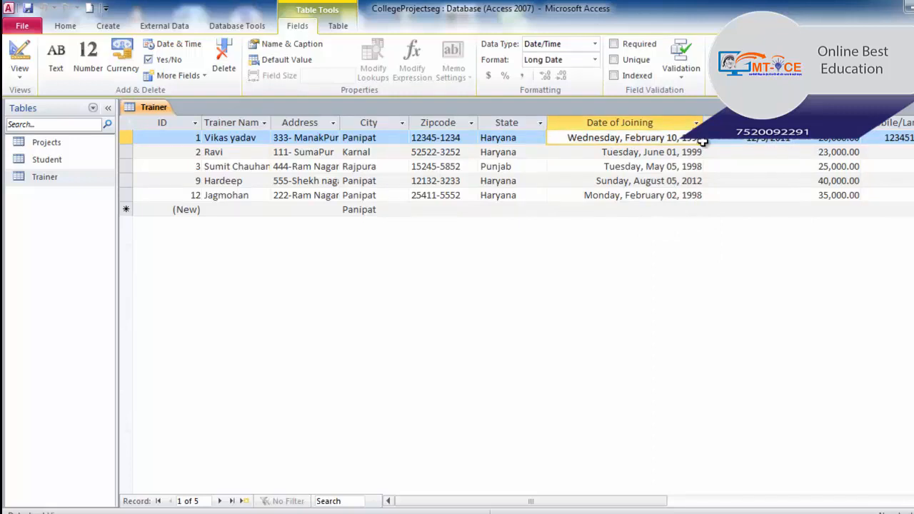